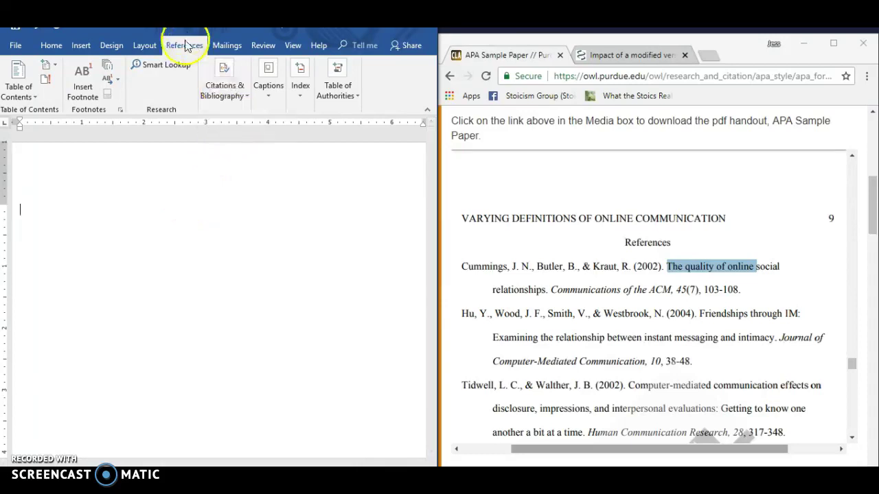
Step: Open Source Manager from Citations & Bibliography and select the Daniels 2018 entry in the Current List
click(225, 86)
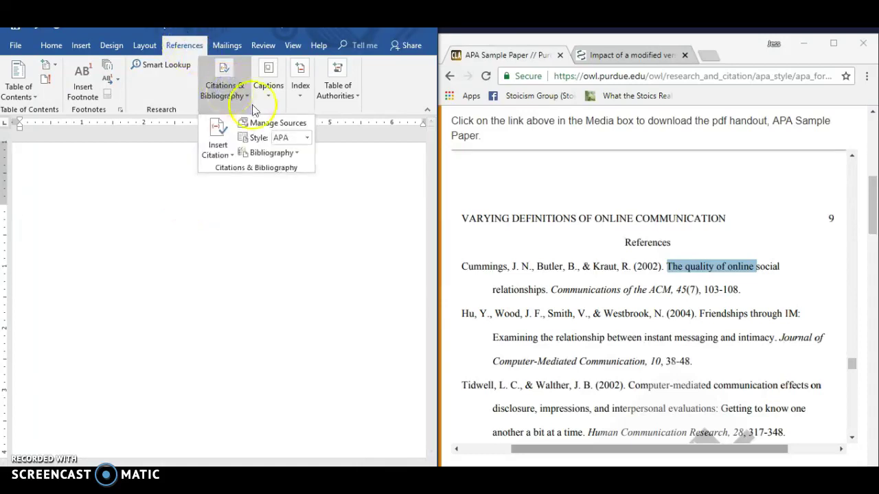
click(266, 126)
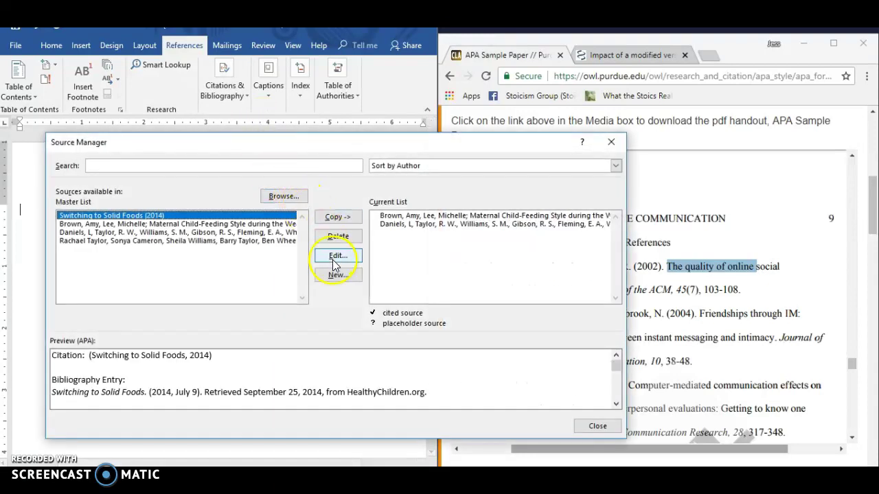
click(341, 280)
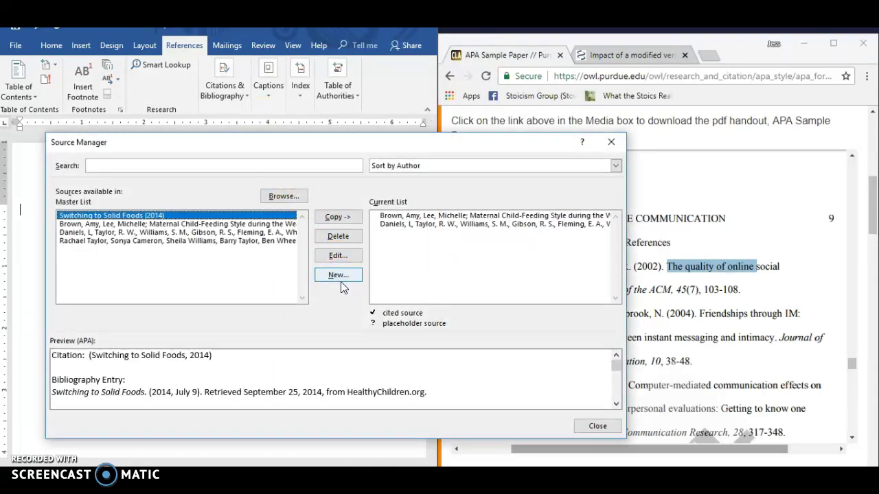
click(351, 258)
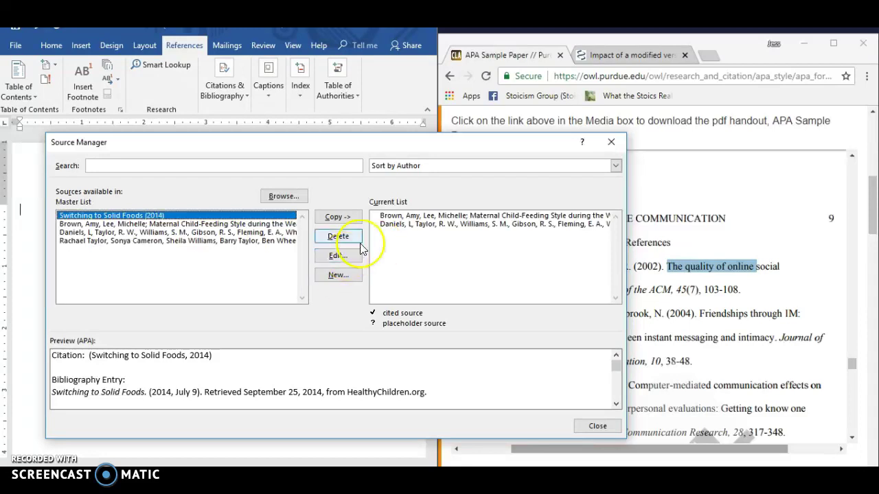
click(393, 225)
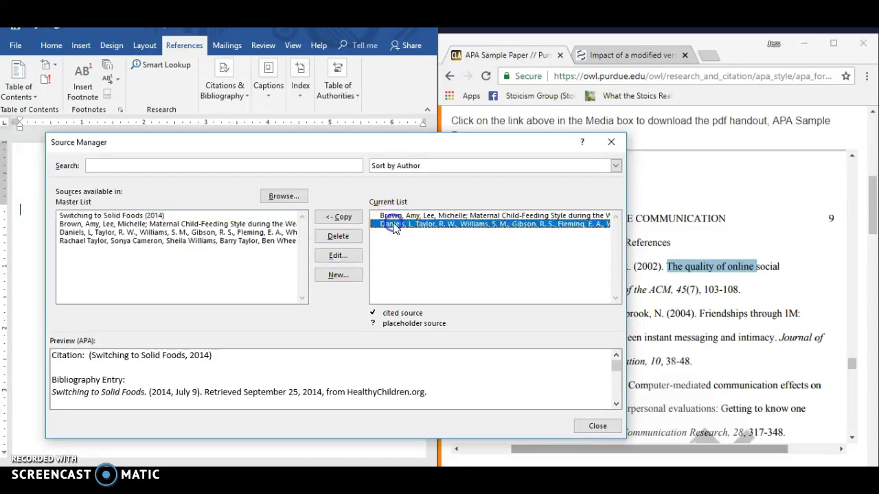
Step: Edit the Daniels 2018 source, keeping Journal Article and reviewing its authors, title, journal and year
click(345, 256)
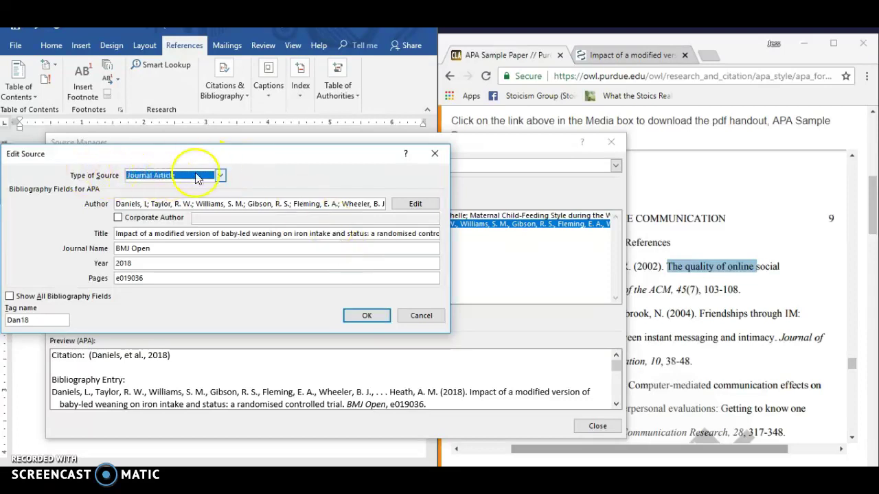
click(223, 177)
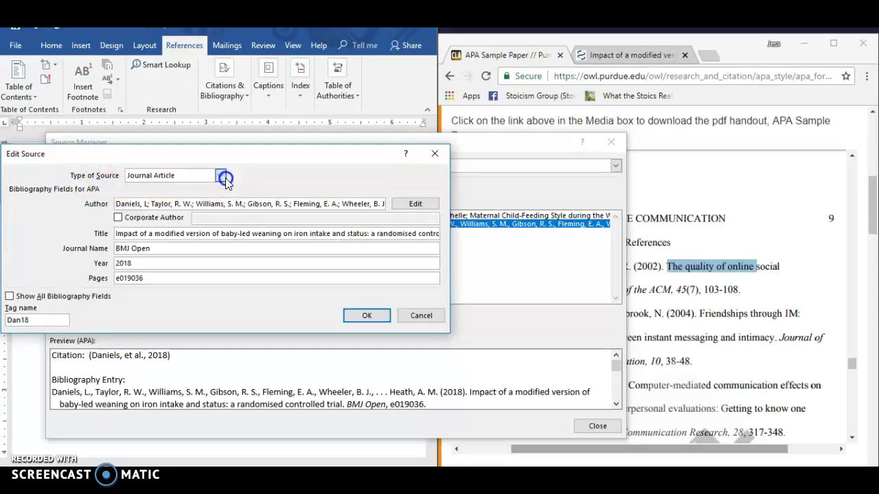
click(226, 178)
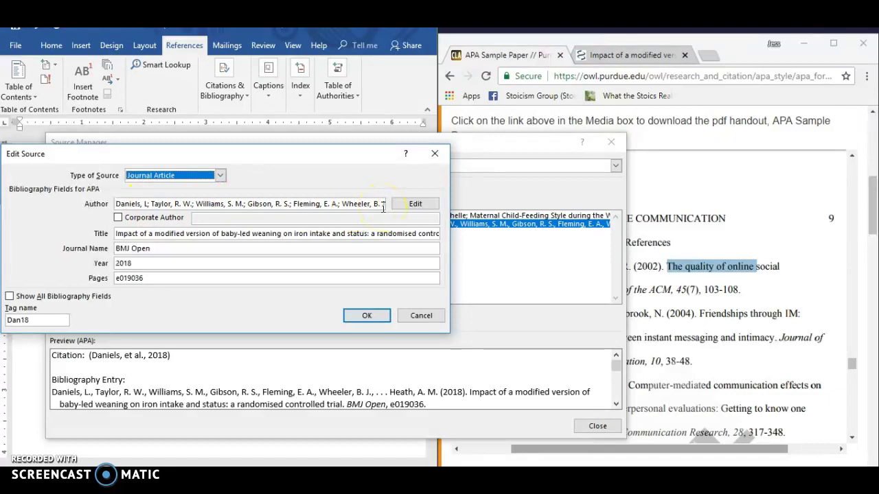
click(405, 206)
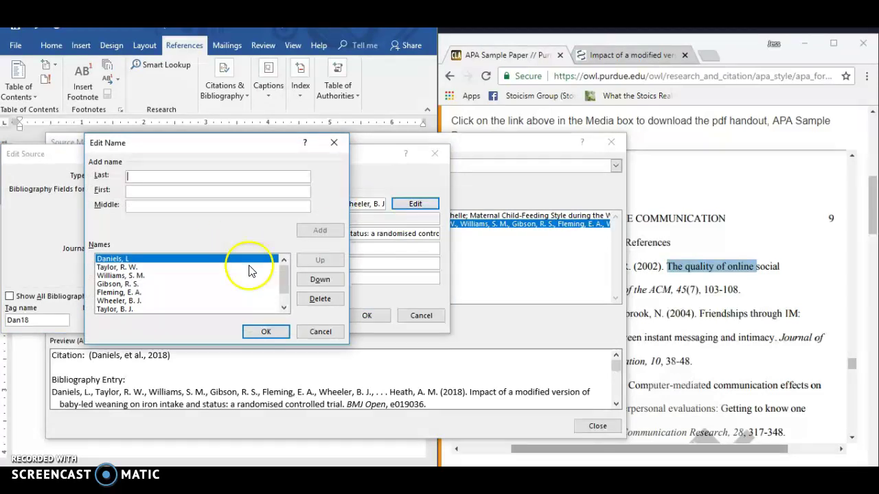
click(259, 330)
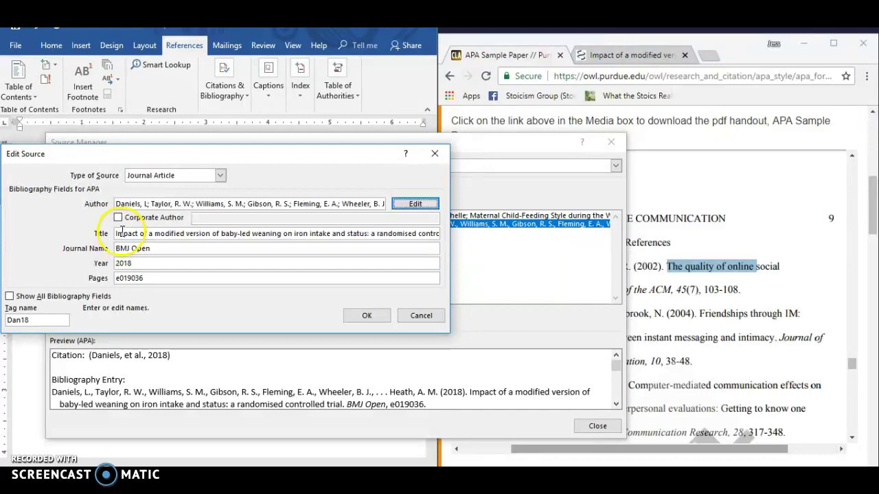
click(121, 232)
click(128, 248)
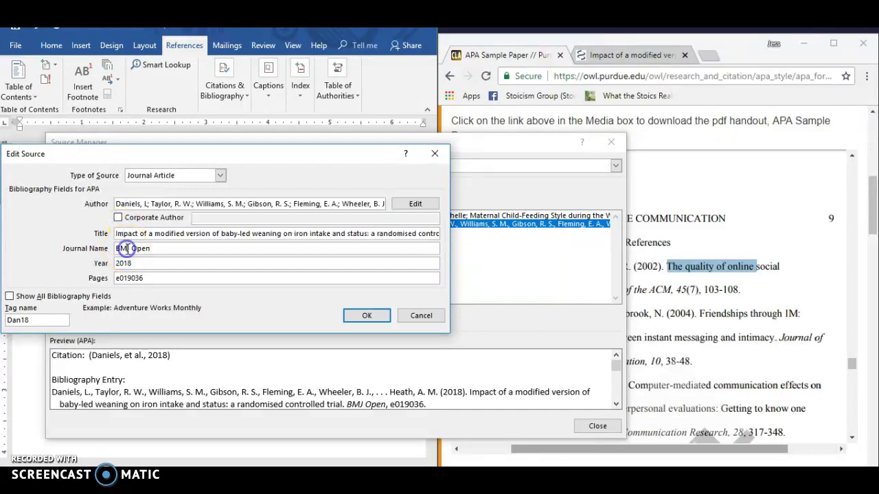
click(129, 263)
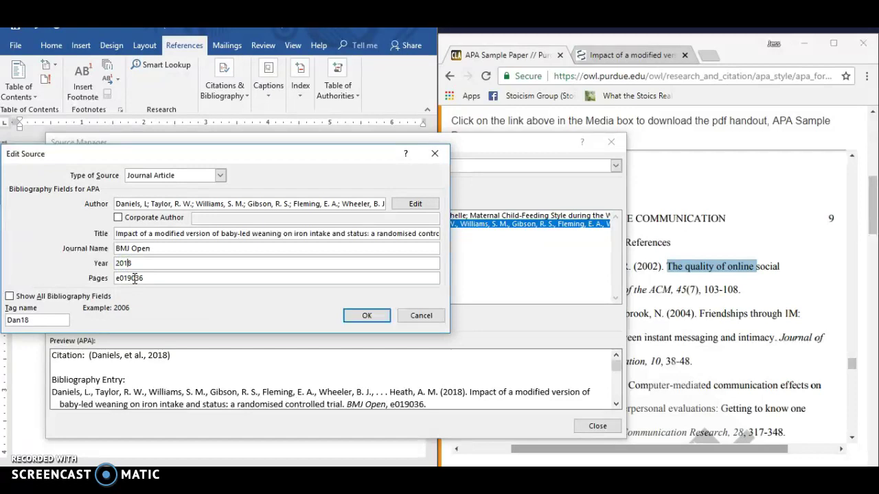
Step: Save the Daniels source changes to both lists and close Source Manager
click(363, 315)
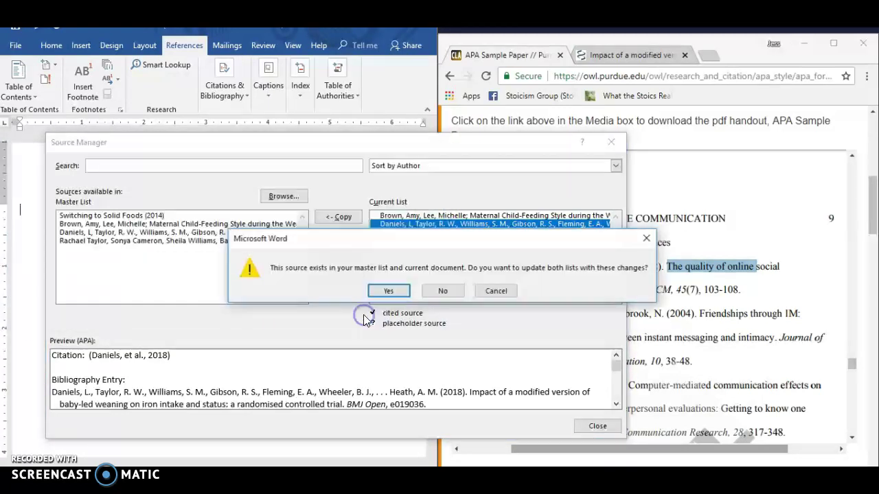
click(390, 291)
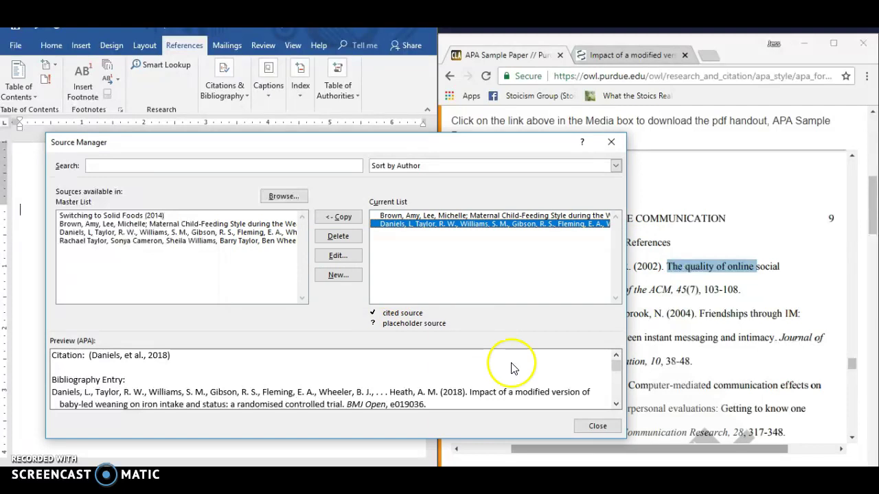
click(594, 426)
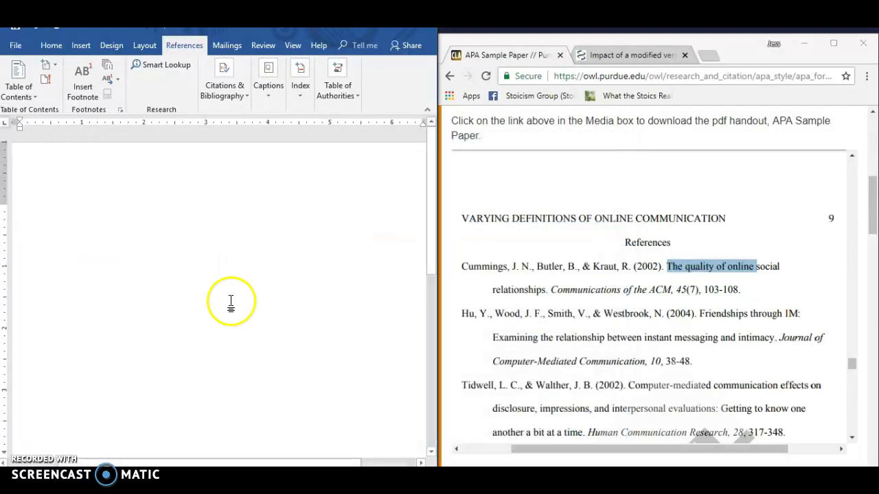
Step: Insert a References-style bibliography listing the Brown 2011 and Daniels 2018 sources
click(238, 92)
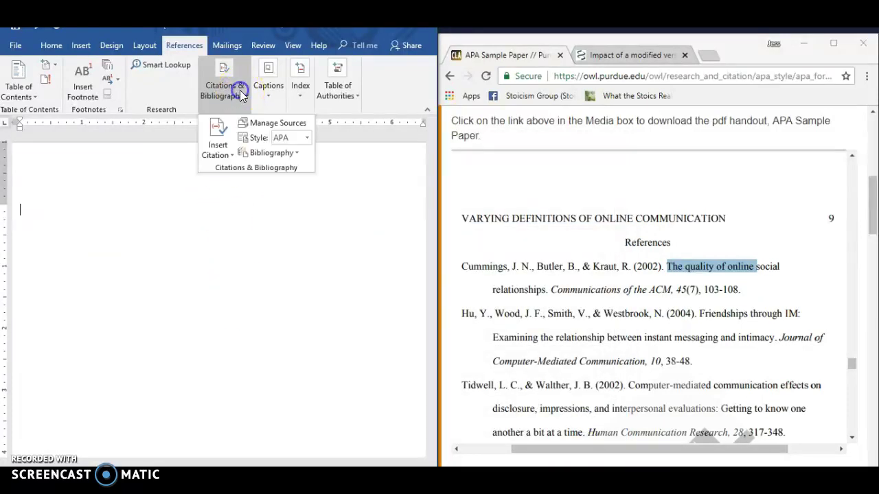
click(251, 153)
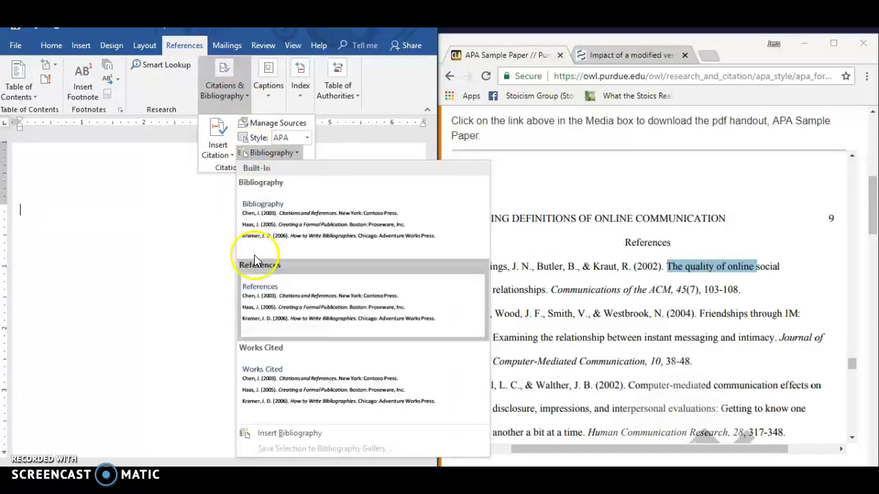
click(258, 280)
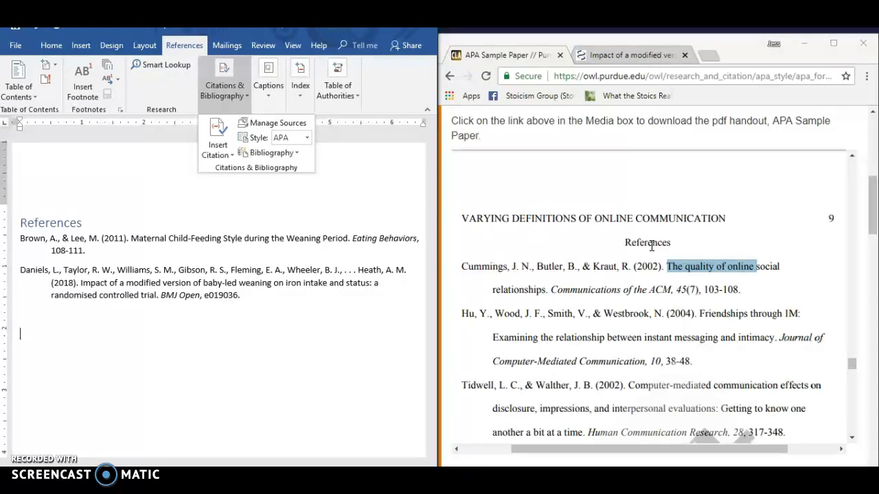
click(229, 305)
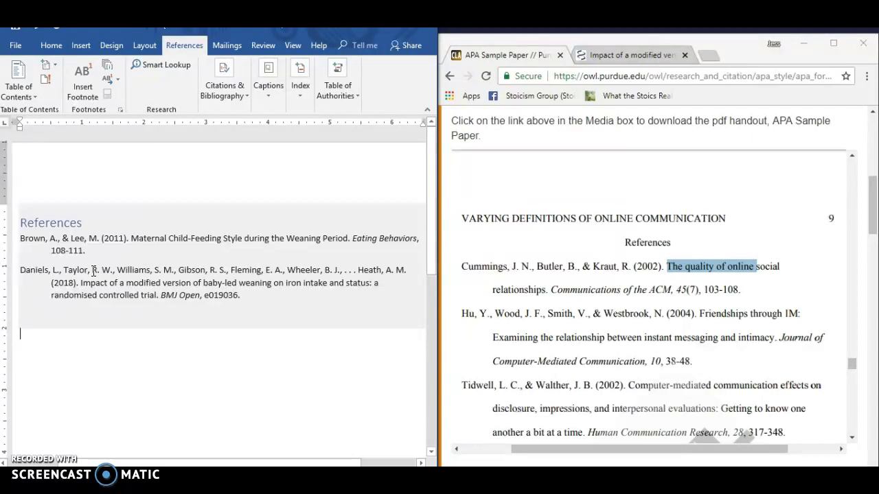
click(74, 190)
click(62, 244)
click(134, 238)
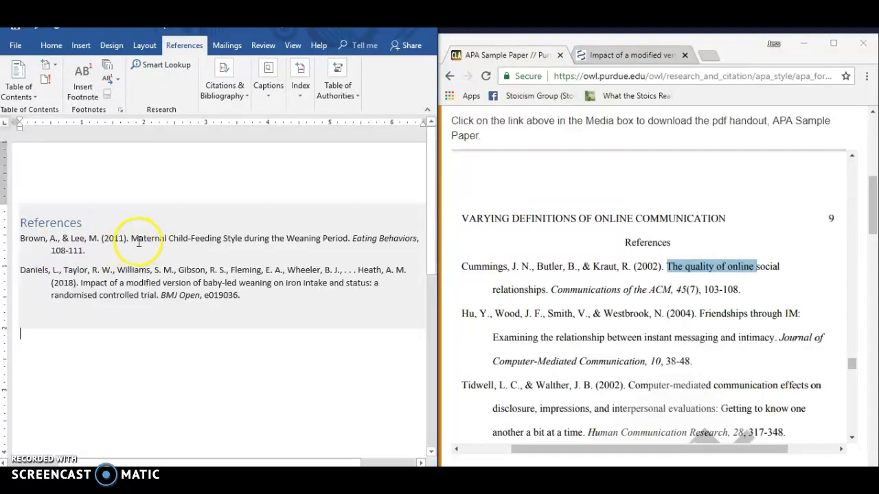
drag(135, 239, 342, 241)
click(346, 240)
click(704, 300)
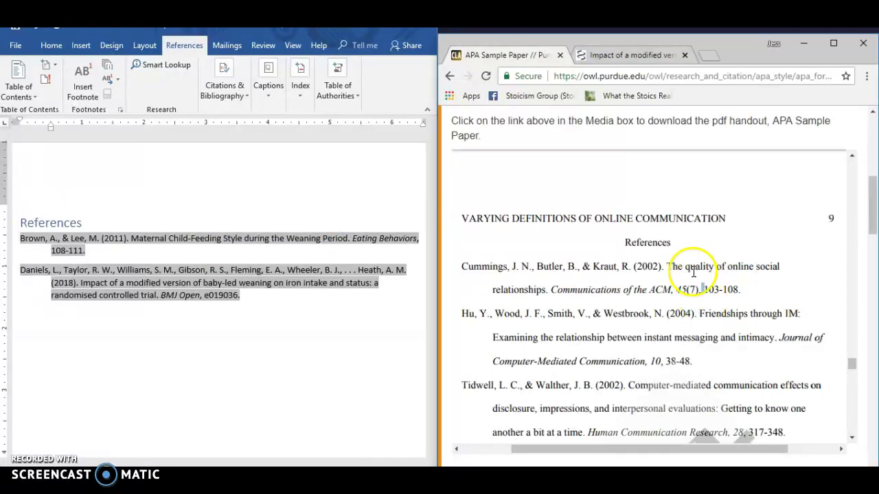
click(672, 266)
click(701, 314)
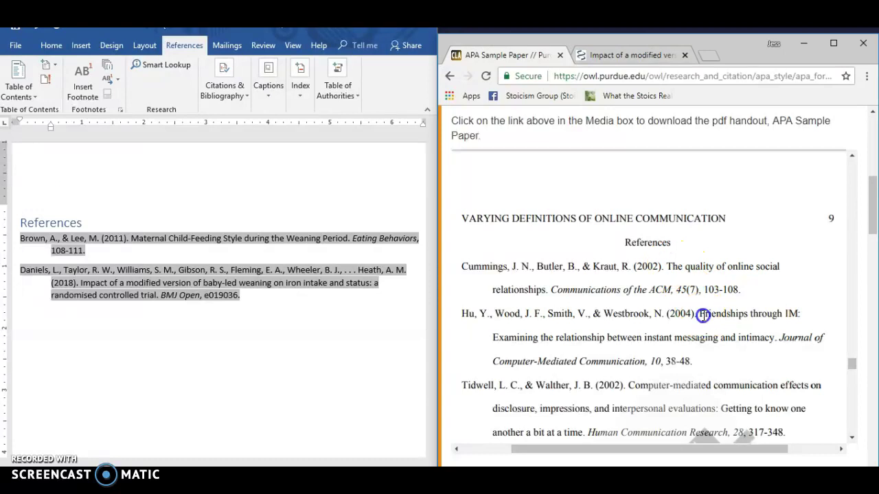
click(497, 341)
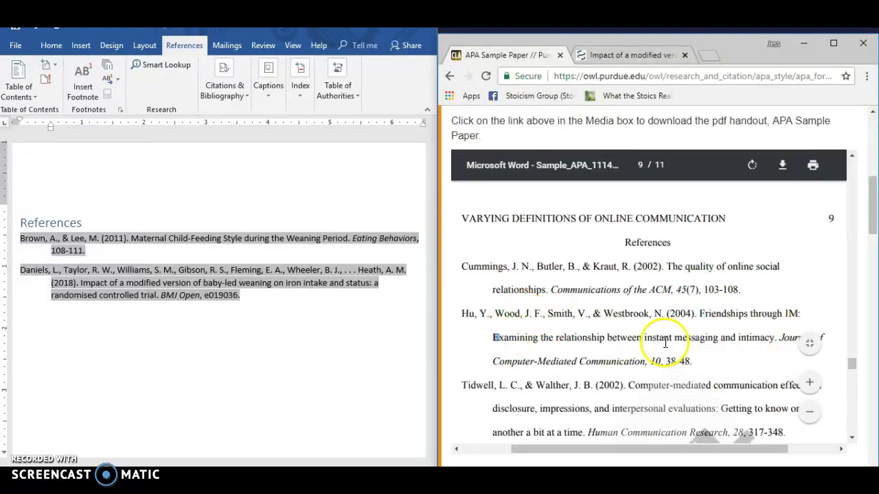
double_click(783, 315)
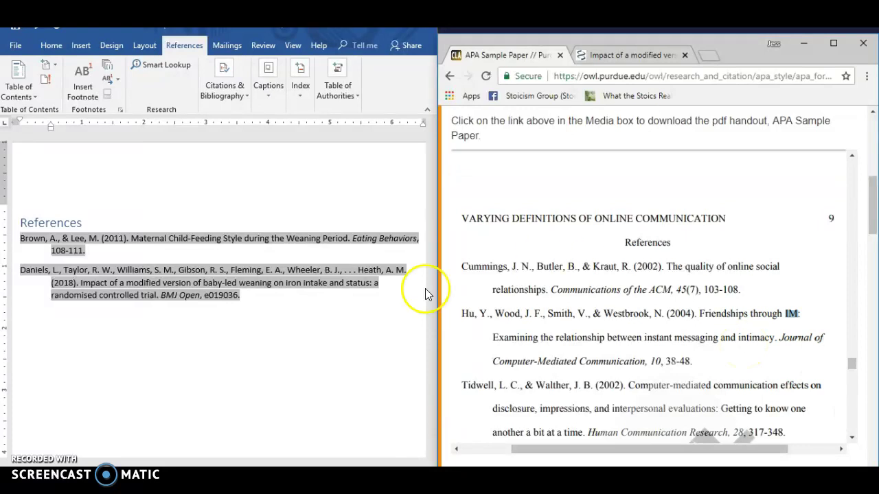
click(244, 230)
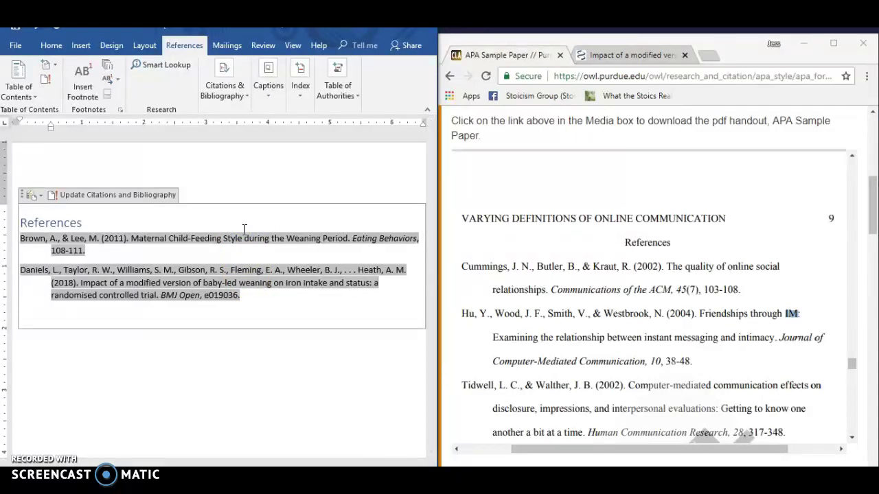
Step: Double-space the whole References list with Ctrl+2, then update the bibliography, reverting it to single spacing
click(226, 287)
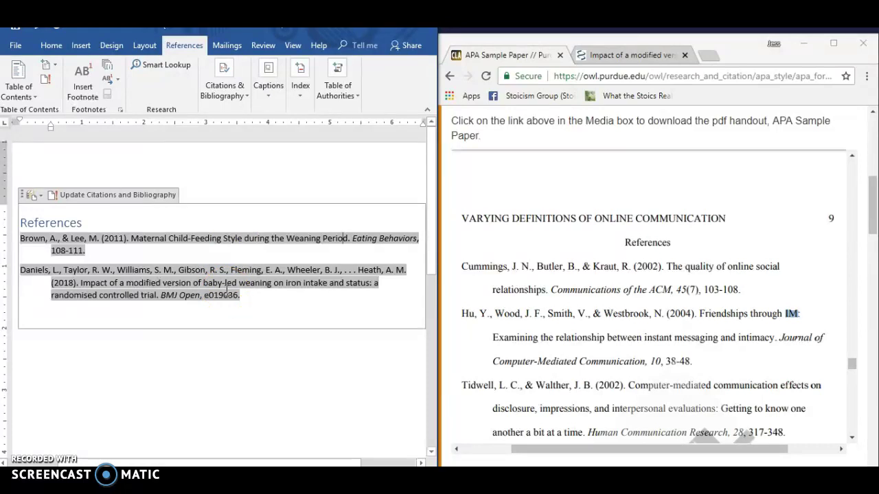
click(216, 289)
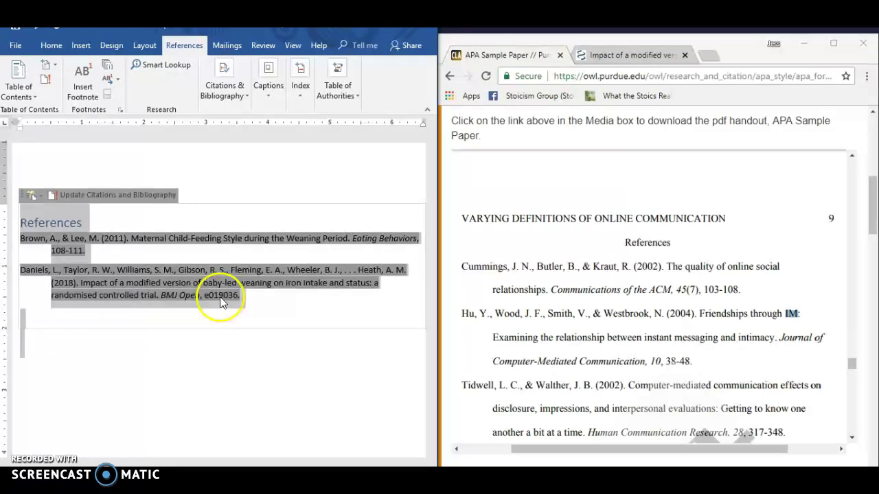
key(ctrl+2)
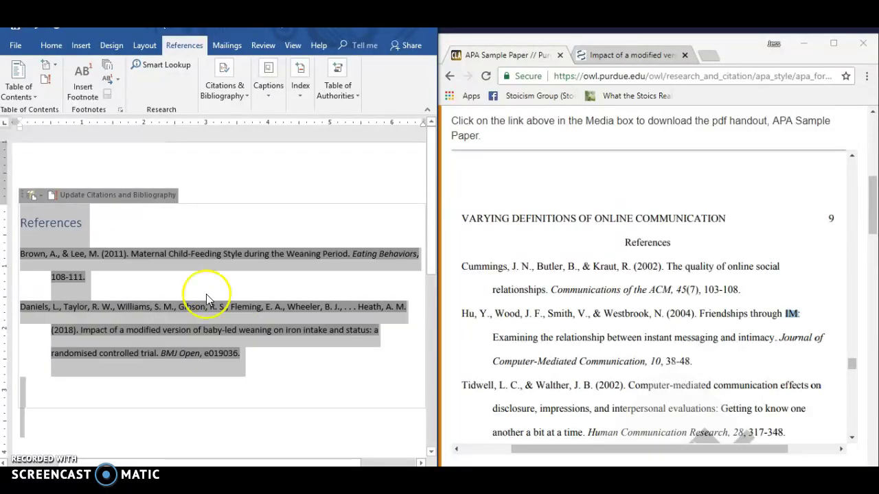
click(204, 352)
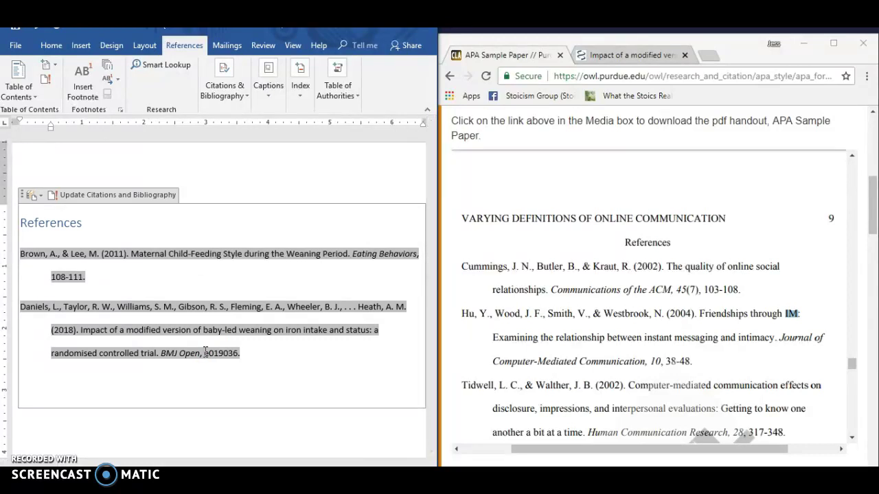
click(151, 195)
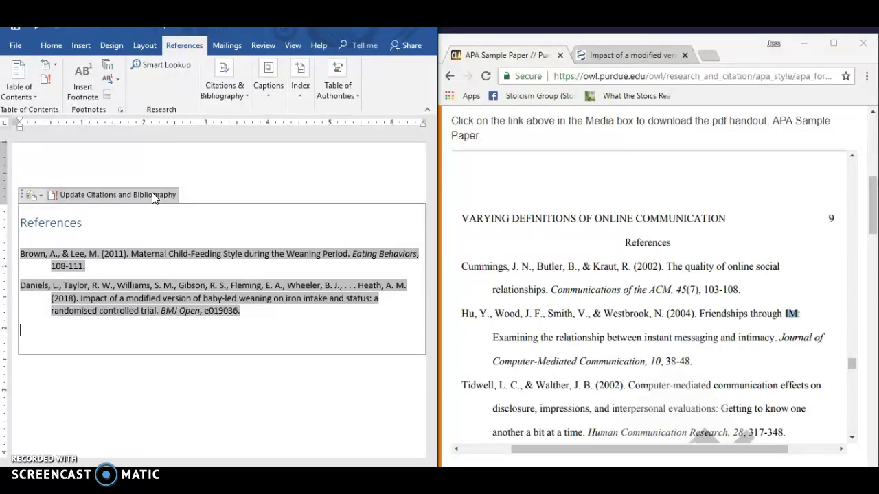
click(160, 297)
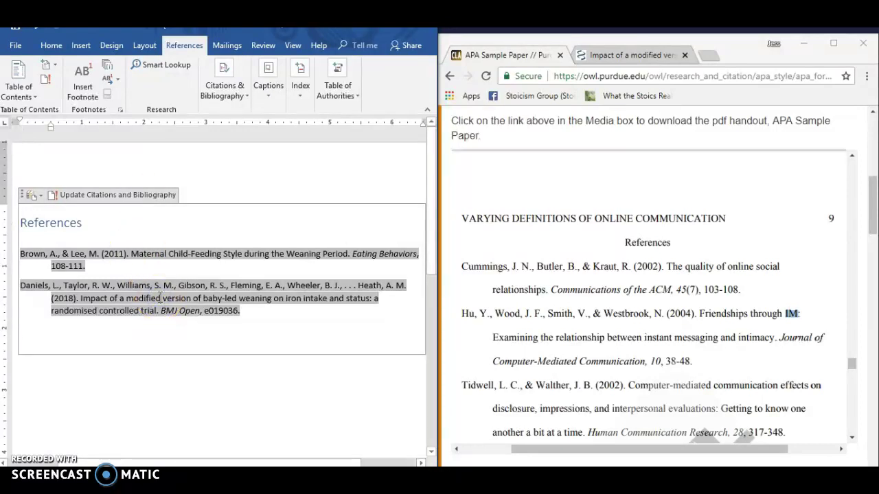
click(156, 300)
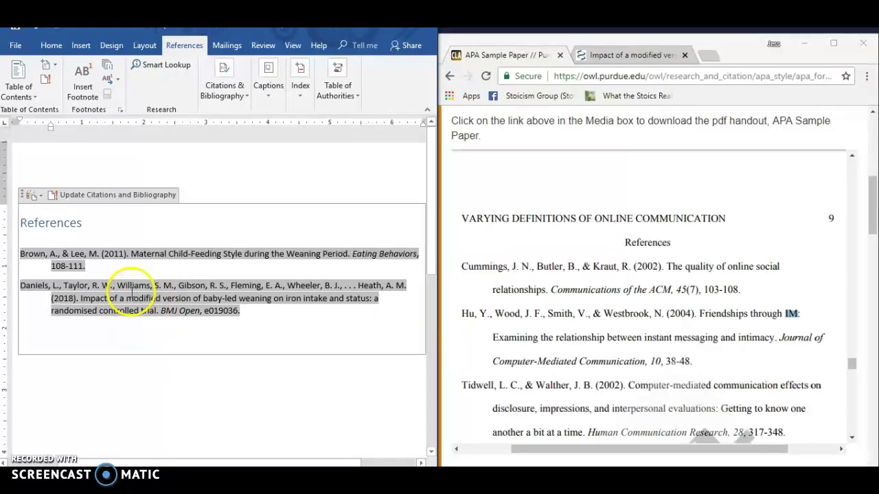
click(78, 309)
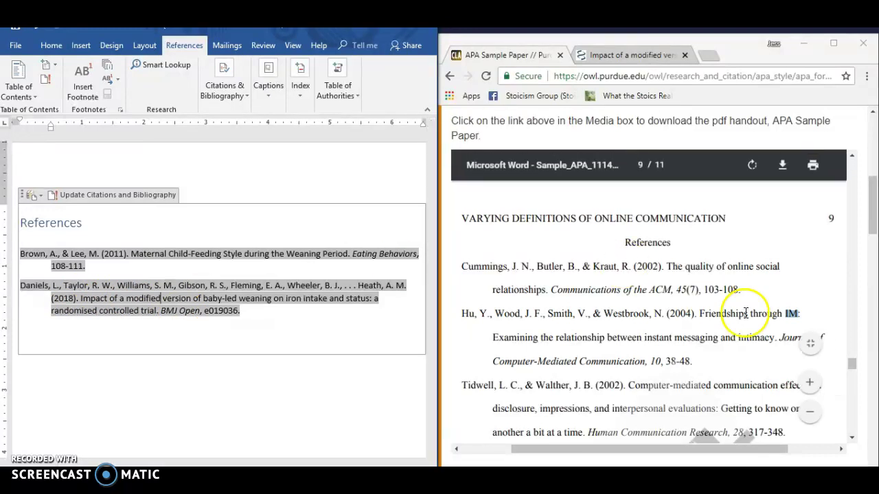
drag(680, 290, 698, 288)
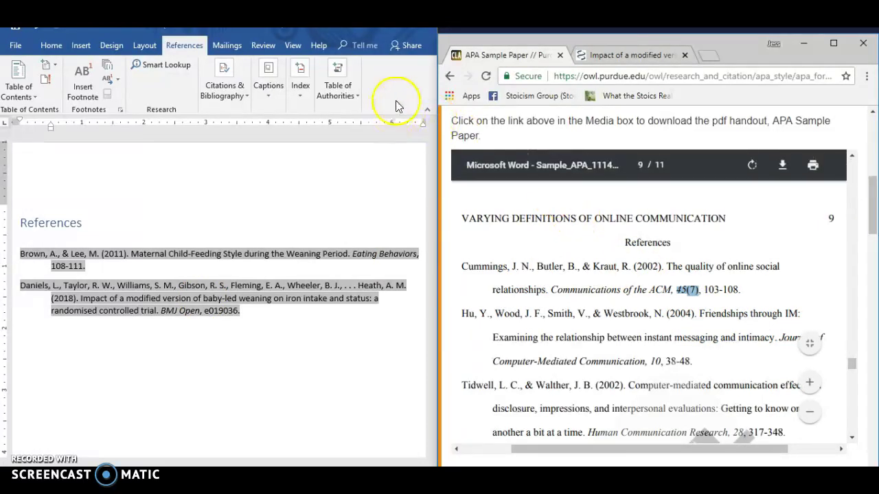
click(229, 86)
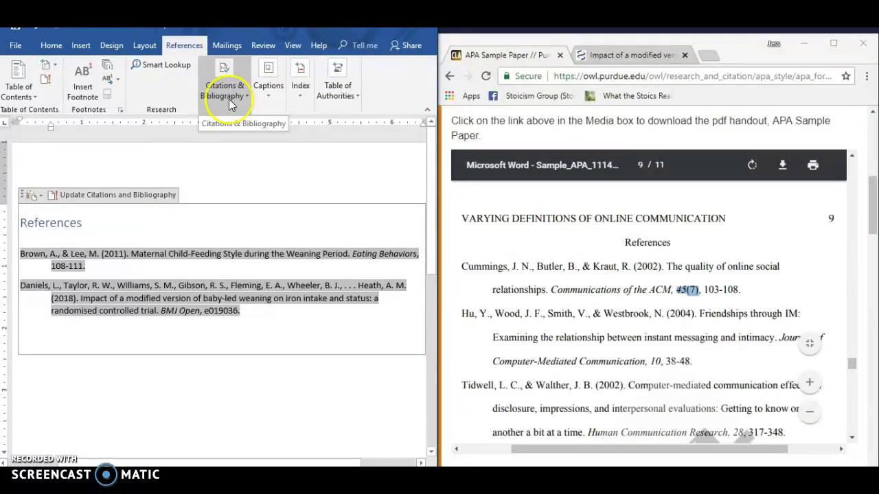
Step: Open the Daniels 2018 baby-led weaning source for editing with all bibliography fields shown
click(230, 100)
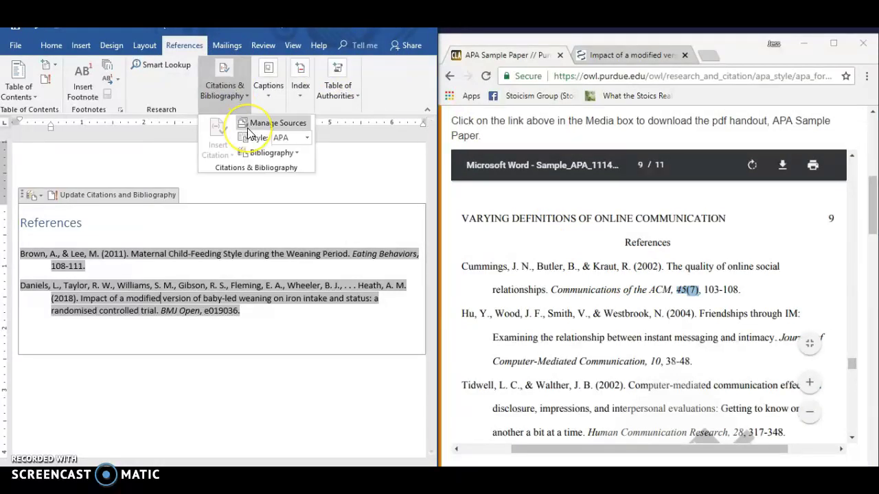
click(248, 130)
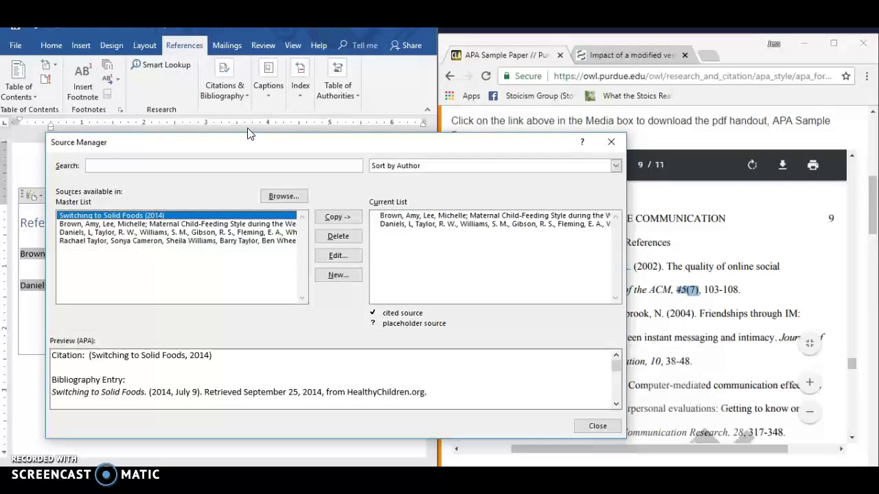
click(397, 233)
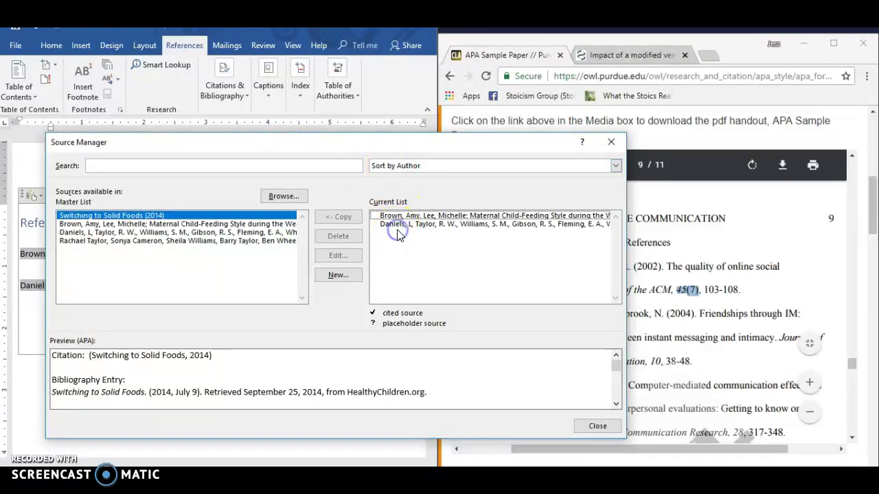
click(398, 225)
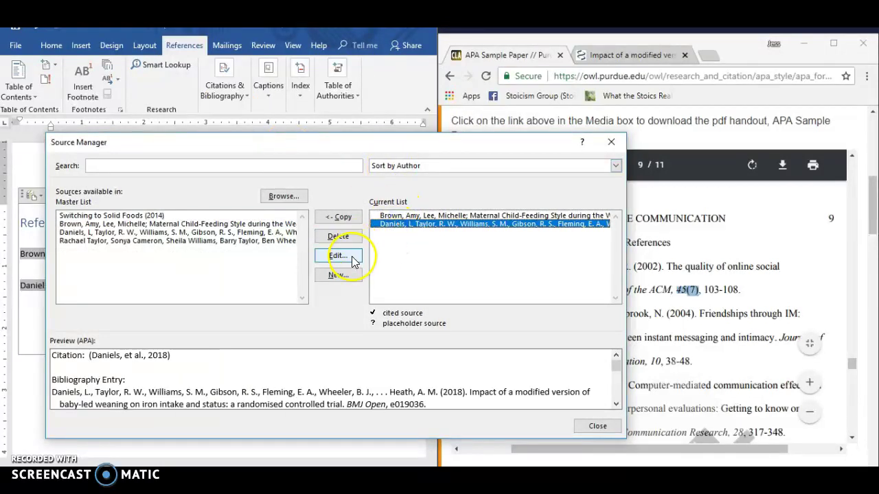
click(337, 255)
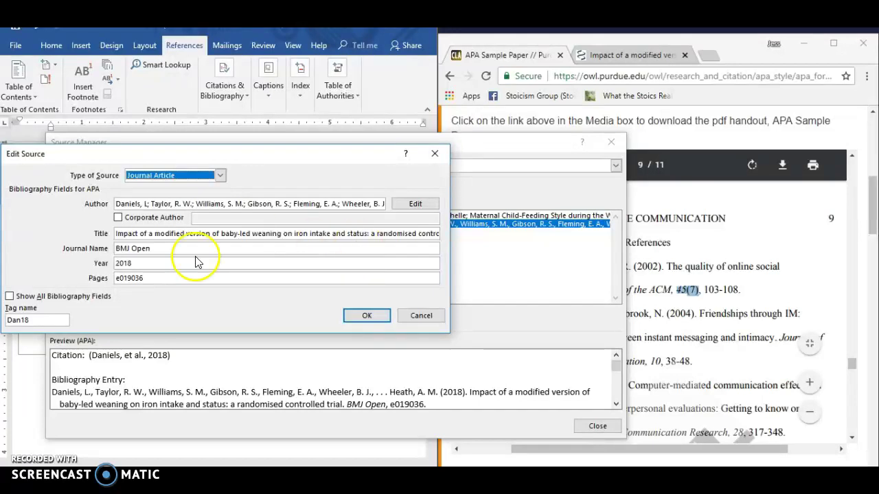
click(9, 296)
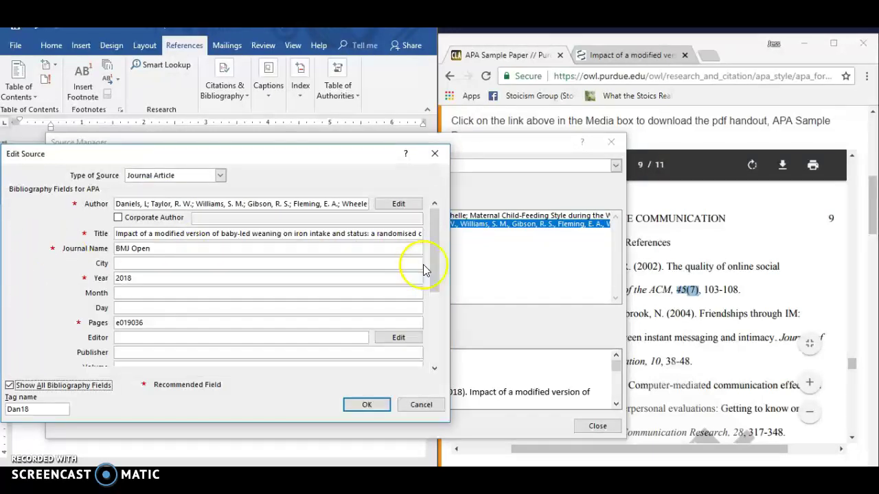
drag(433, 264, 434, 296)
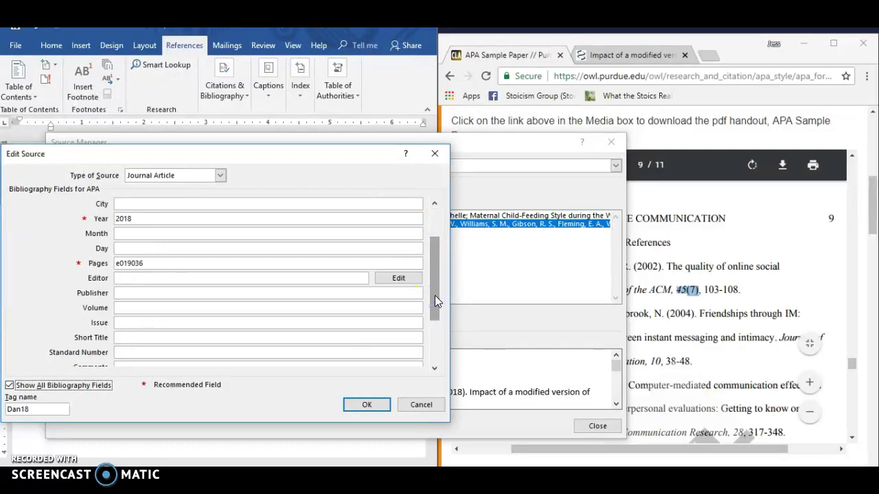
drag(435, 296, 434, 296)
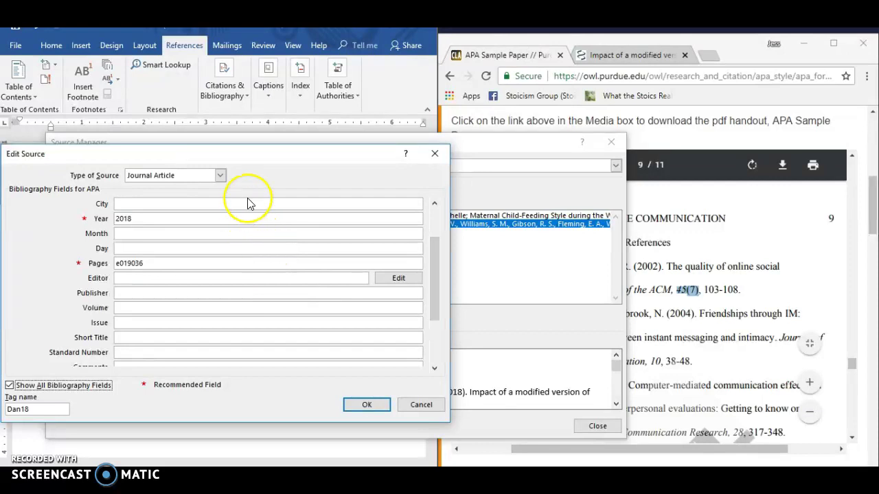
click(193, 309)
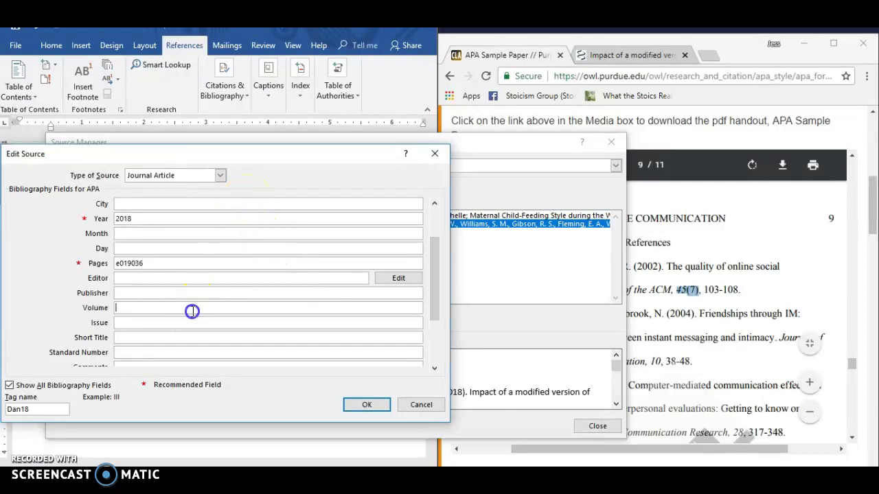
text(8)
key(Tab)
text(6)
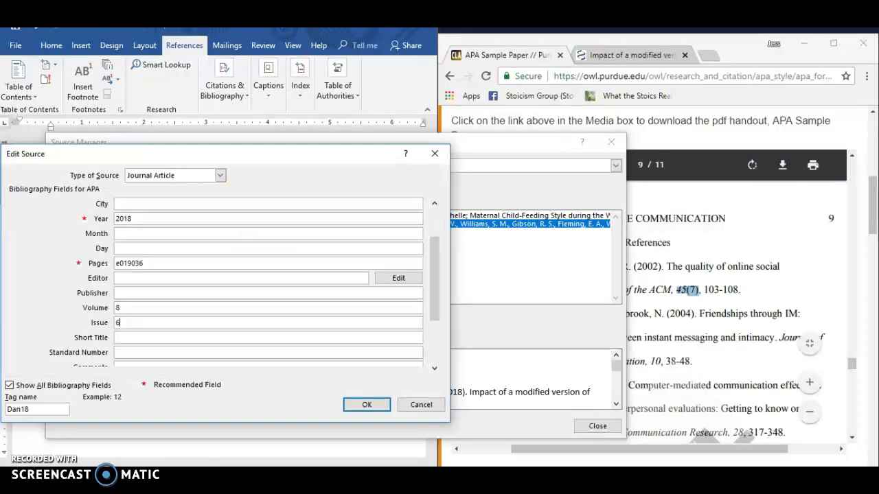
drag(434, 305, 447, 364)
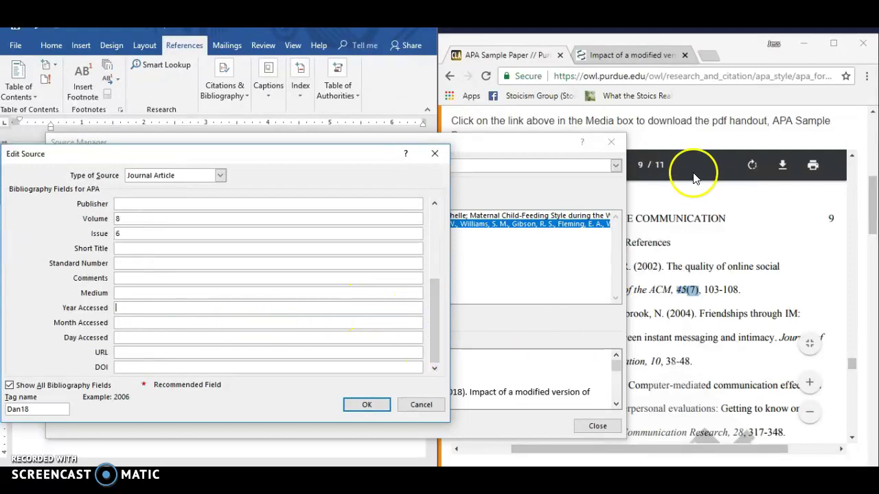
click(649, 55)
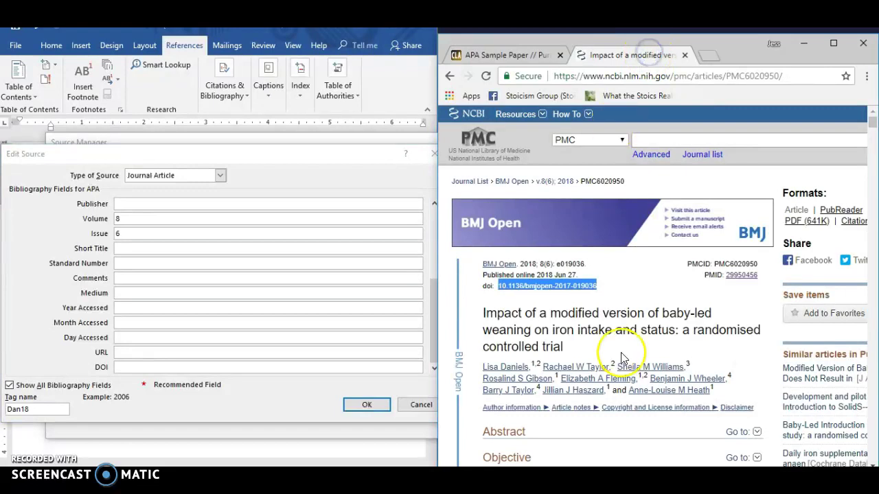
click(270, 369)
key(ctrl+v)
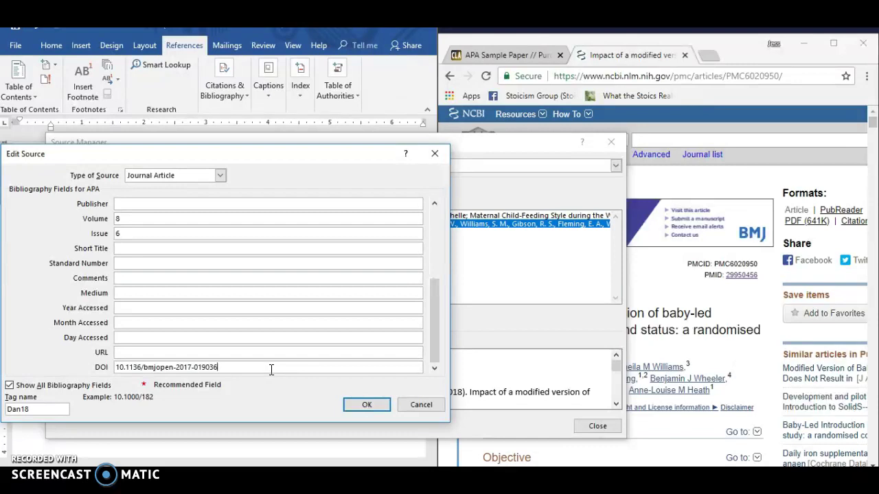
click(369, 405)
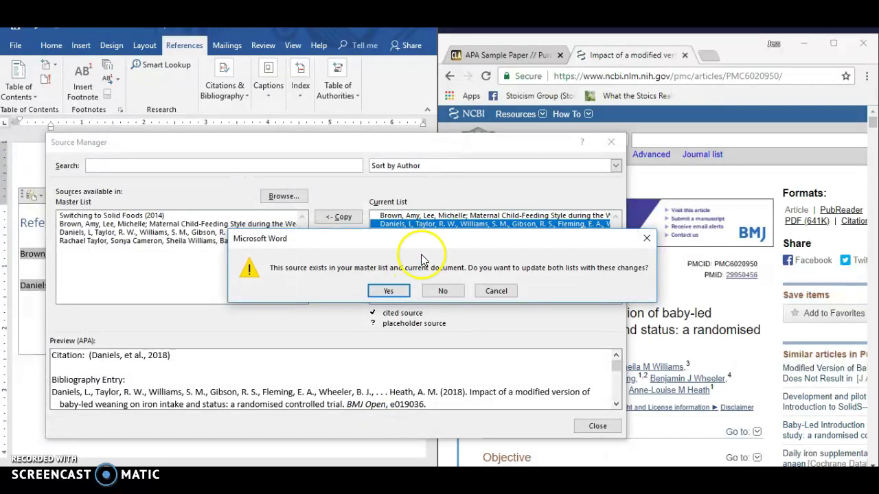
Step: Change the title's subtitle to 'A randomised controlled trial', update both lists, and close Source Manager
click(404, 291)
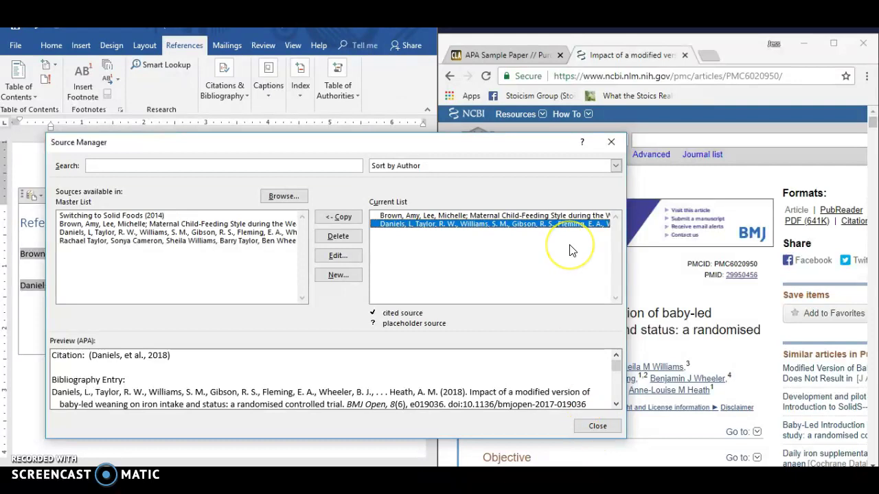
click(356, 256)
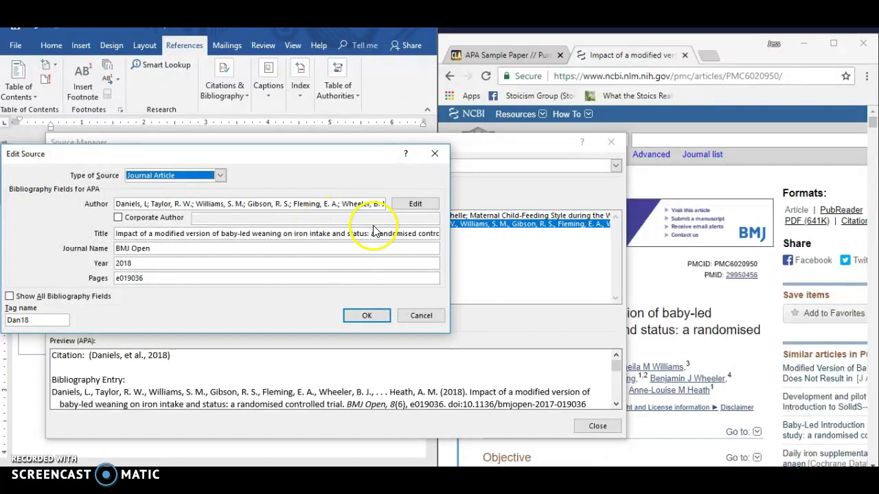
click(372, 235)
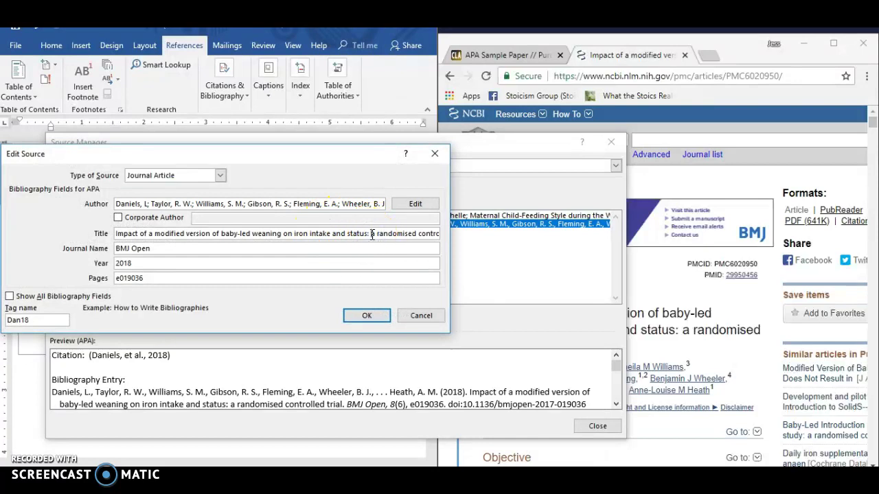
key(Delete)
text(A)
click(366, 317)
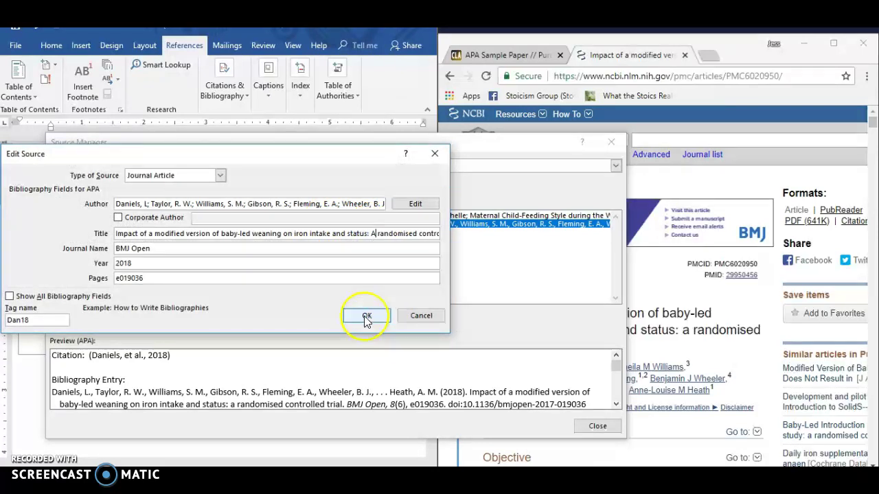
click(386, 292)
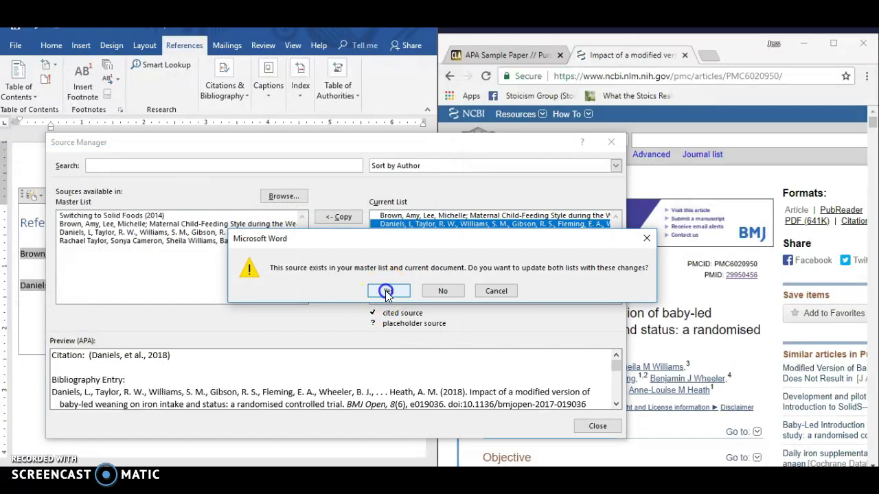
click(597, 425)
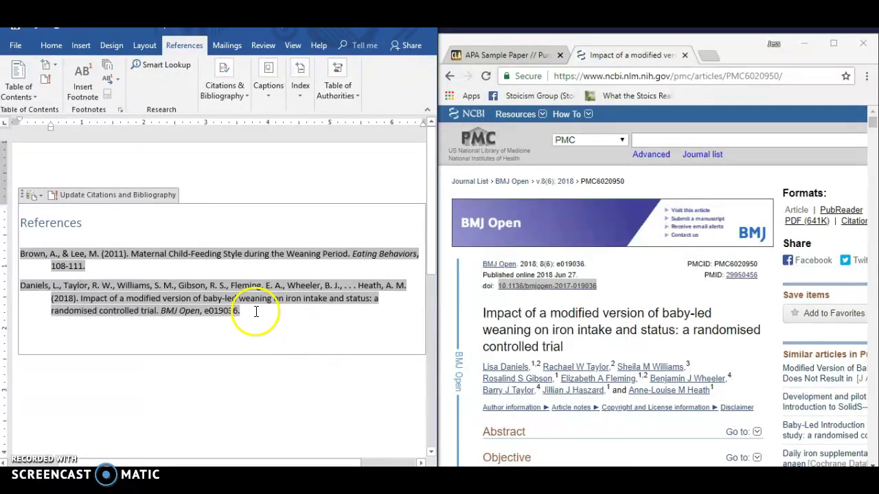
Step: Update the bibliography so the Daniels 2018 entry shows 8(6), e019036 and its DOI
click(133, 195)
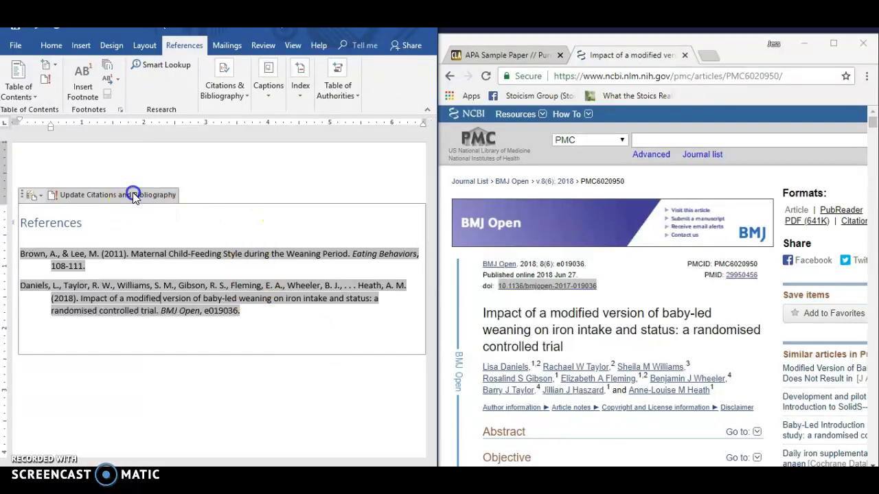
click(206, 313)
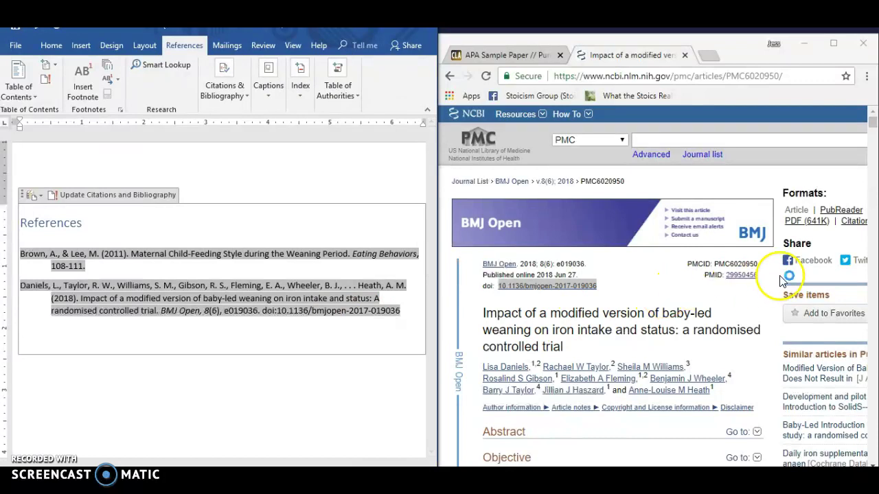
Step: Open the PMC article's Citation box to compare its AMA, MLA and APA citations
click(854, 221)
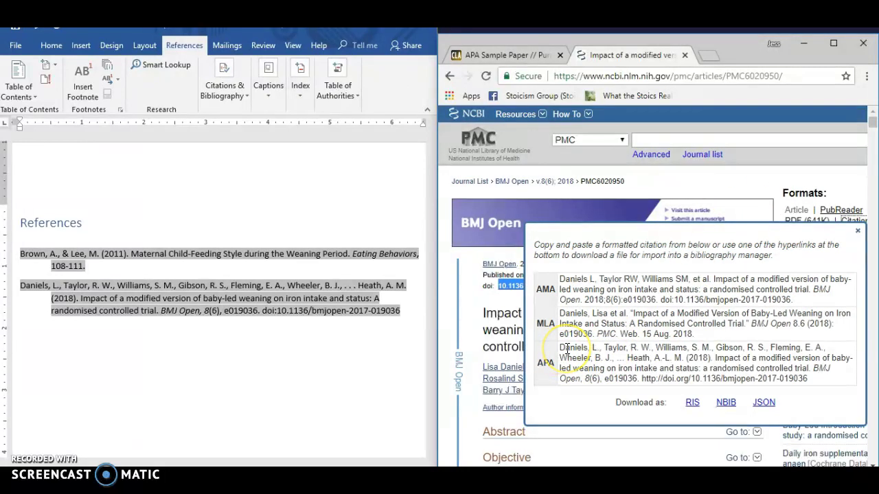
mouse_move(567, 348)
mouse_down()
mouse_move(608, 374)
mouse_move(677, 364)
mouse_move(676, 377)
mouse_move(705, 365)
mouse_up()
mouse_move(705, 365)
mouse_down()
mouse_move(347, 408)
mouse_move(256, 287)
mouse_up()
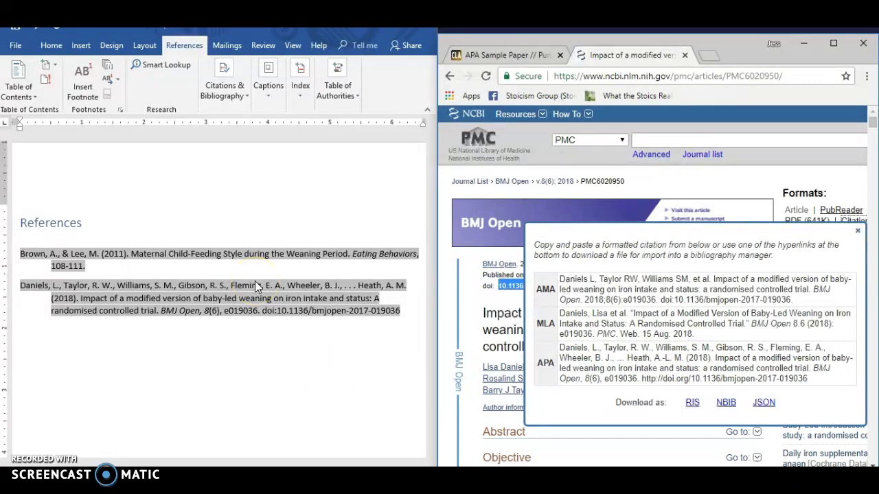